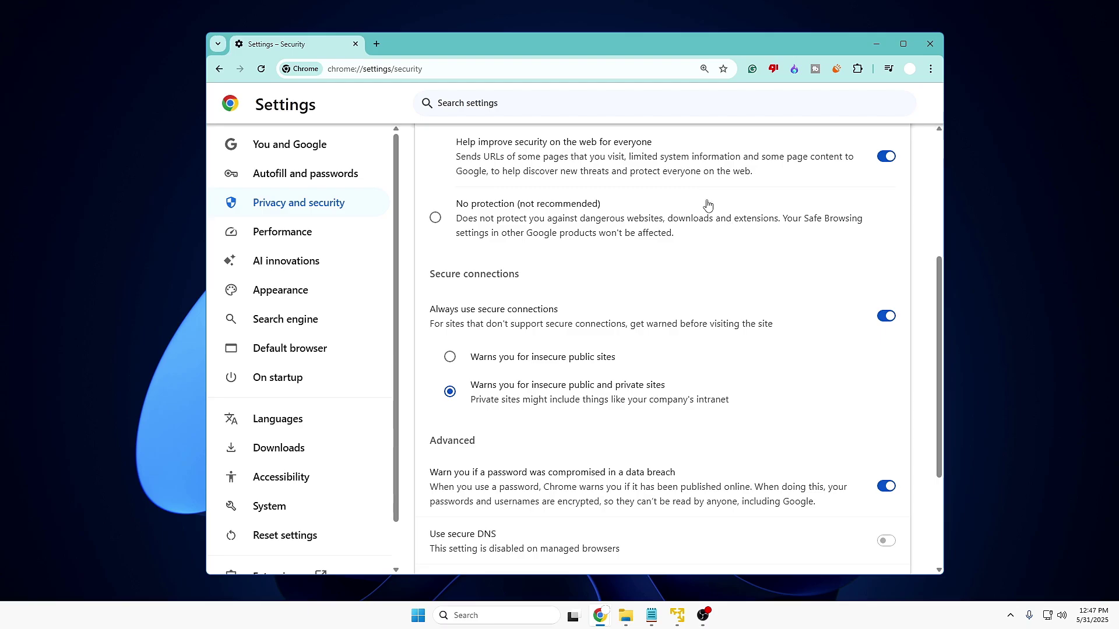
Go back to Privacy and security and open the Security settings subpage.
{"action": "left_click", "coordinate": [293, 205]}
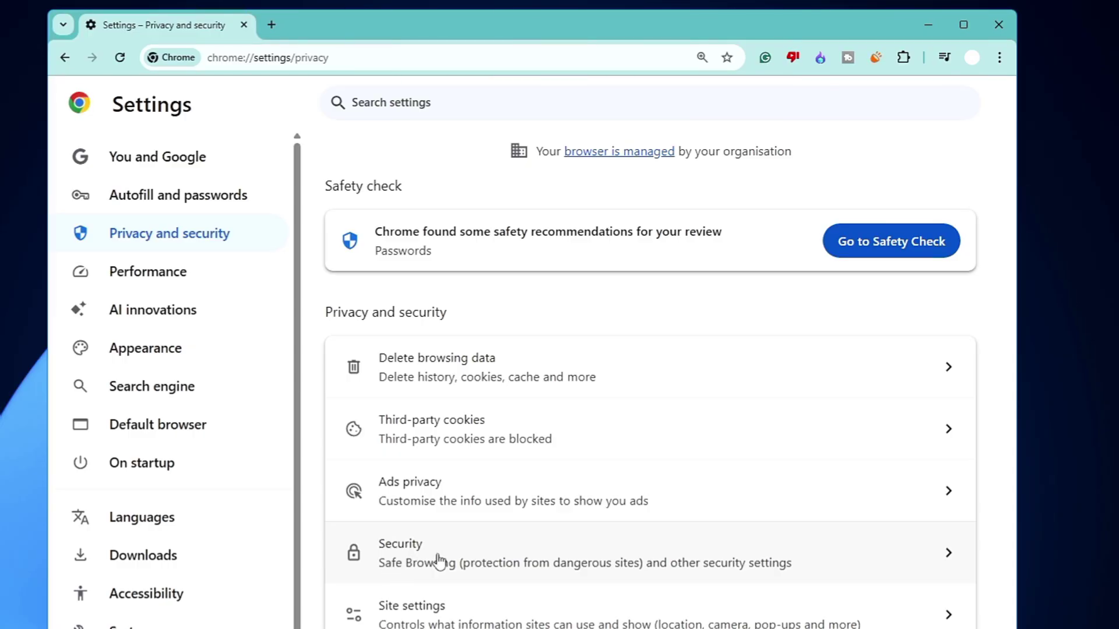
{"action": "left_click", "coordinate": [502, 452]}
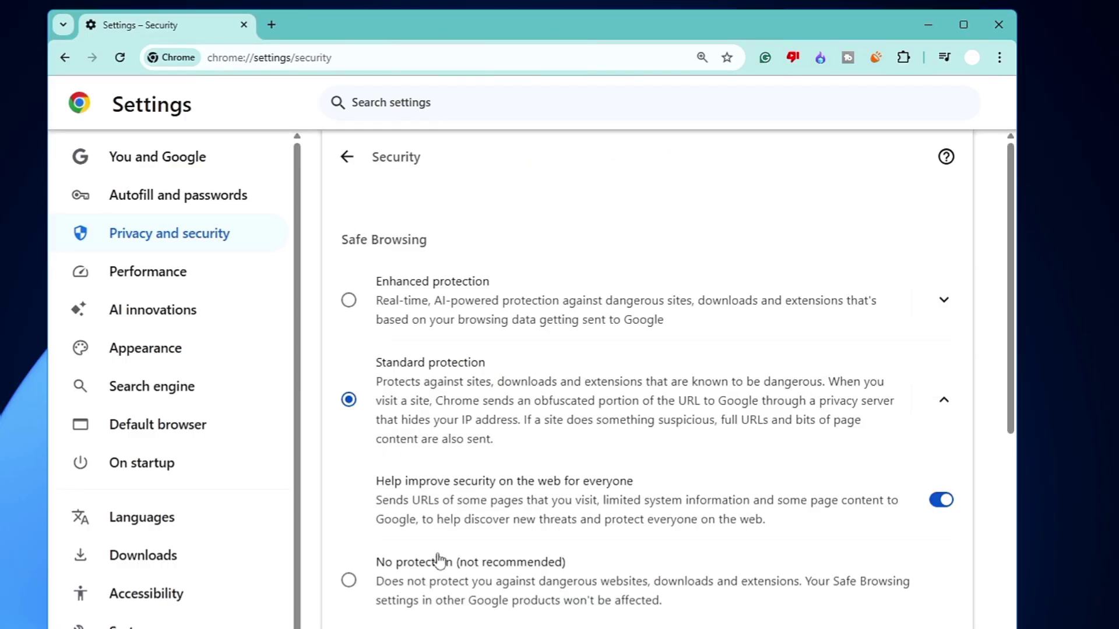
{"action": "scroll", "coordinate": [469, 489], "scroll_direction": "down", "scroll_amount": 8}
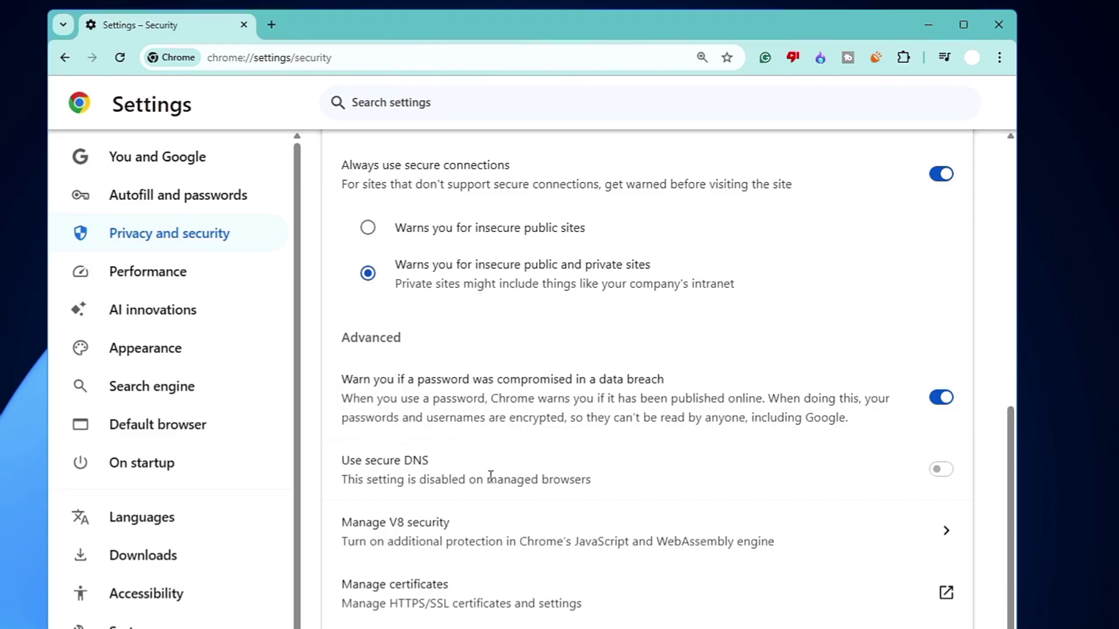
Load chrome://policy in a new tab to list the machine-level Chrome policies.
{"action": "left_click", "coordinate": [279, 27]}
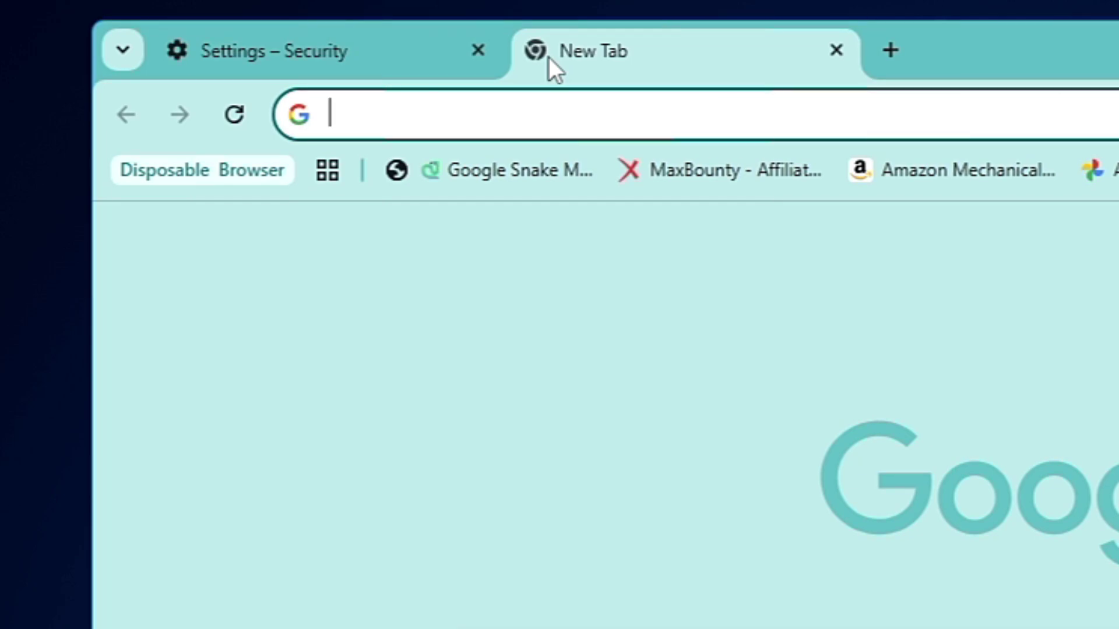
{"action": "type", "text": "chrome://policy"}
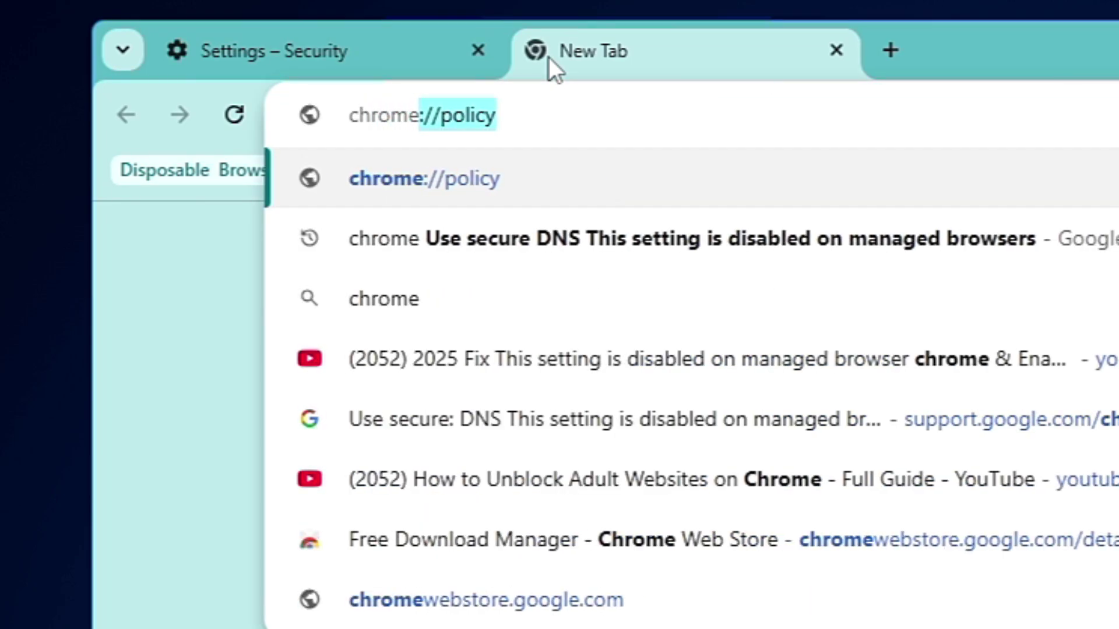
{"action": "key", "text": "Right"}
{"action": "key", "text": "Return"}
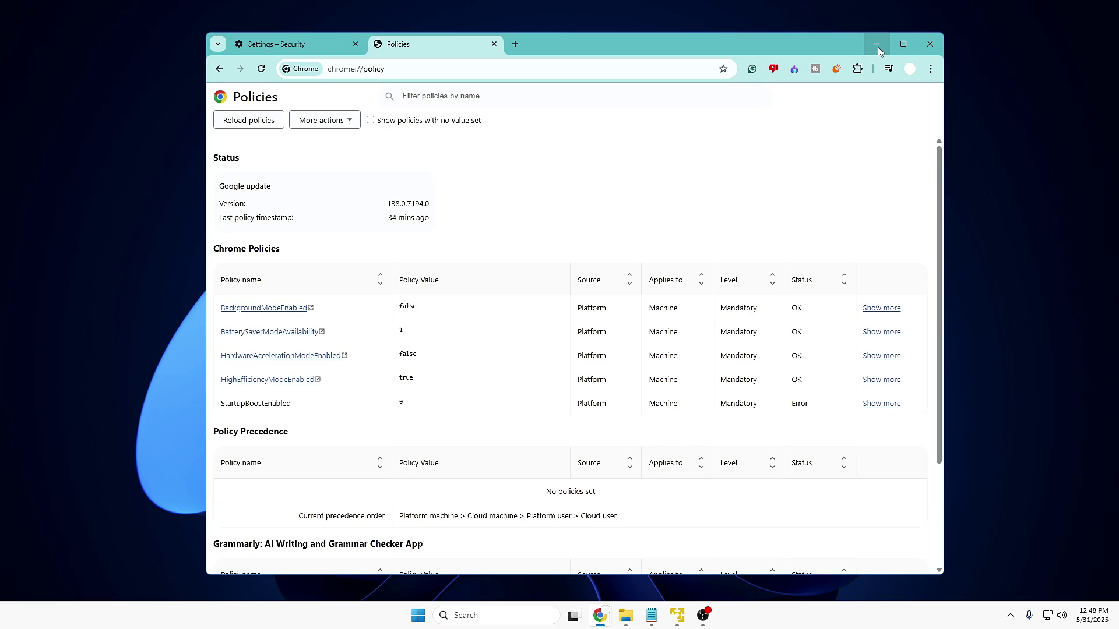
Close Chrome and search Windows for 'registry' to launch Registry Editor.
{"action": "left_click", "coordinate": [930, 47]}
{"action": "left_click", "coordinate": [527, 614]}
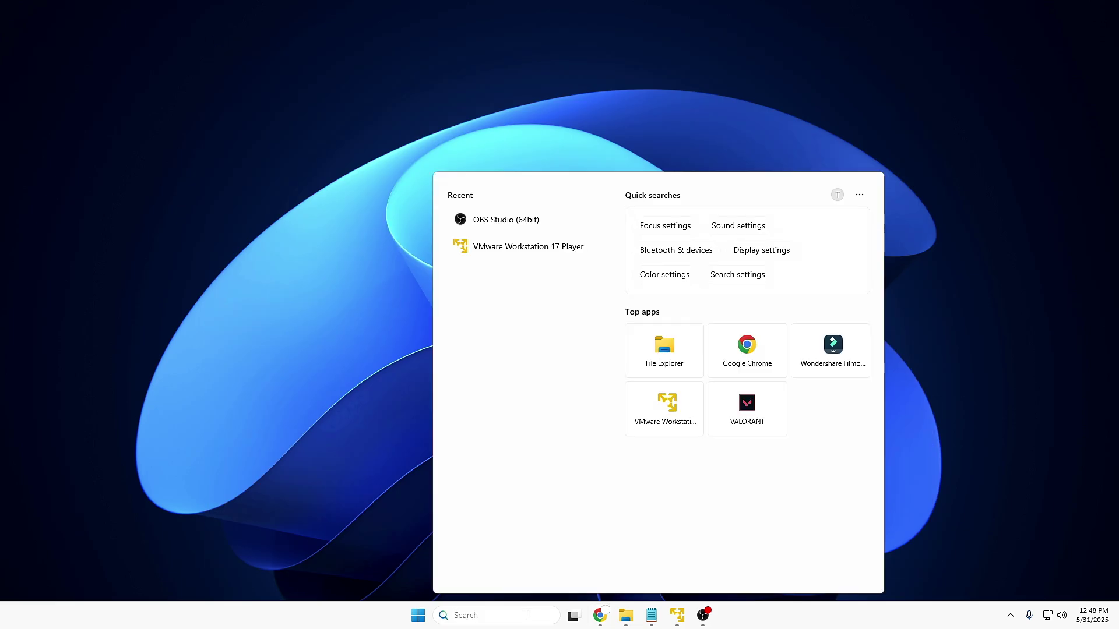
{"action": "type", "text": "registry"}
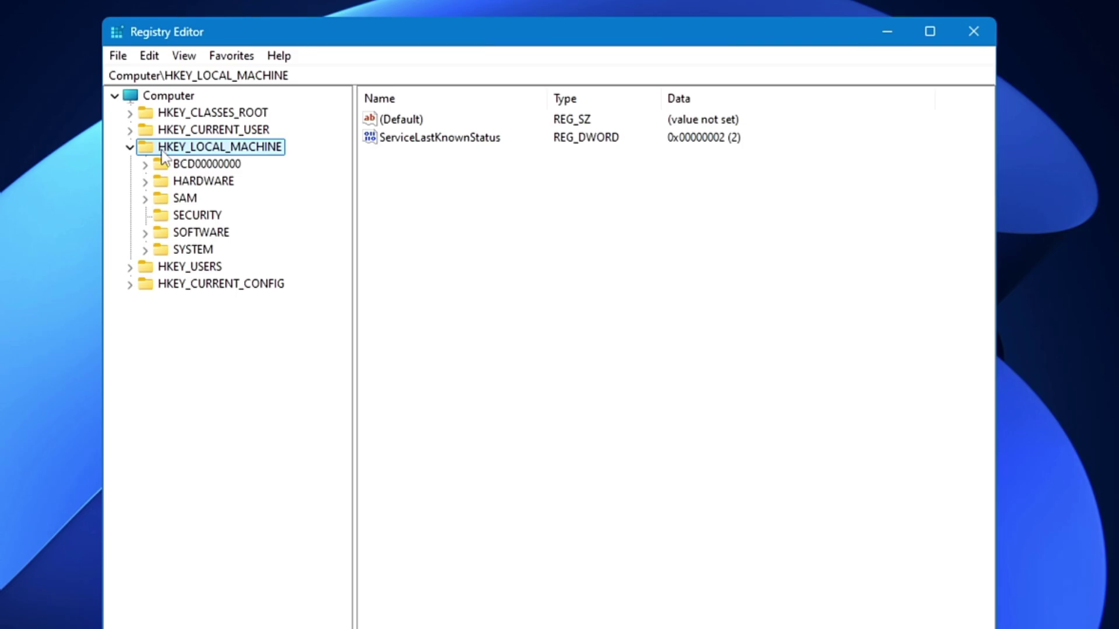
Browse to HKEY_LOCAL_MACHINE\SOFTWARE\Policies\Google\Chrome and select BackgroundModeEnabled.
{"action": "double_click", "coordinate": [201, 233]}
{"action": "left_click", "coordinate": [200, 234]}
{"action": "key", "text": "p"}
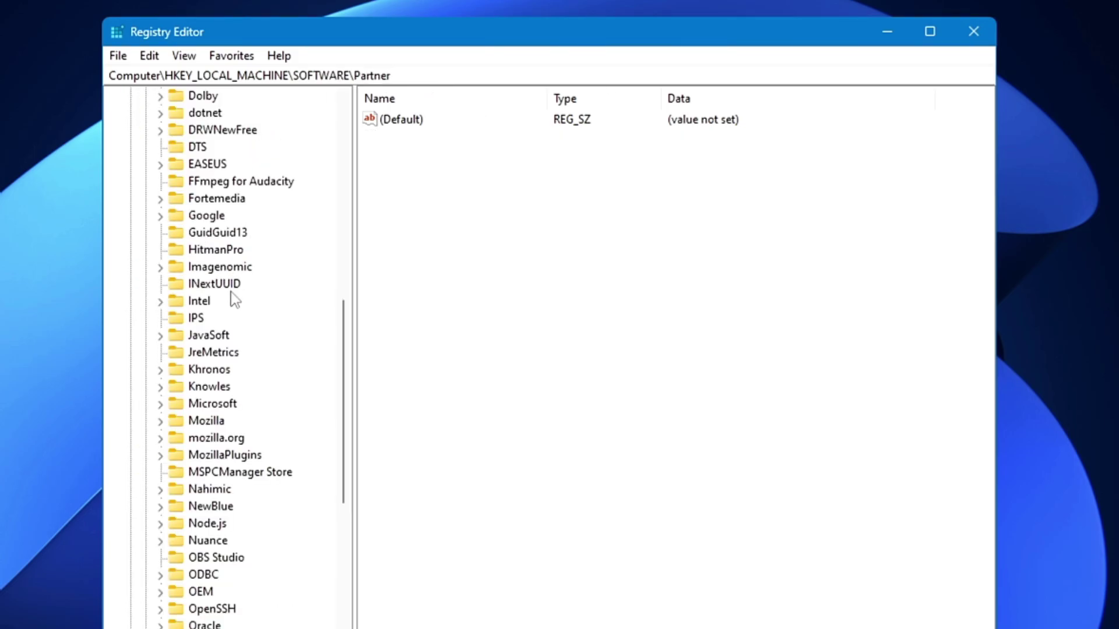
{"action": "scroll", "coordinate": [236, 300], "scroll_direction": "down", "scroll_amount": 6}
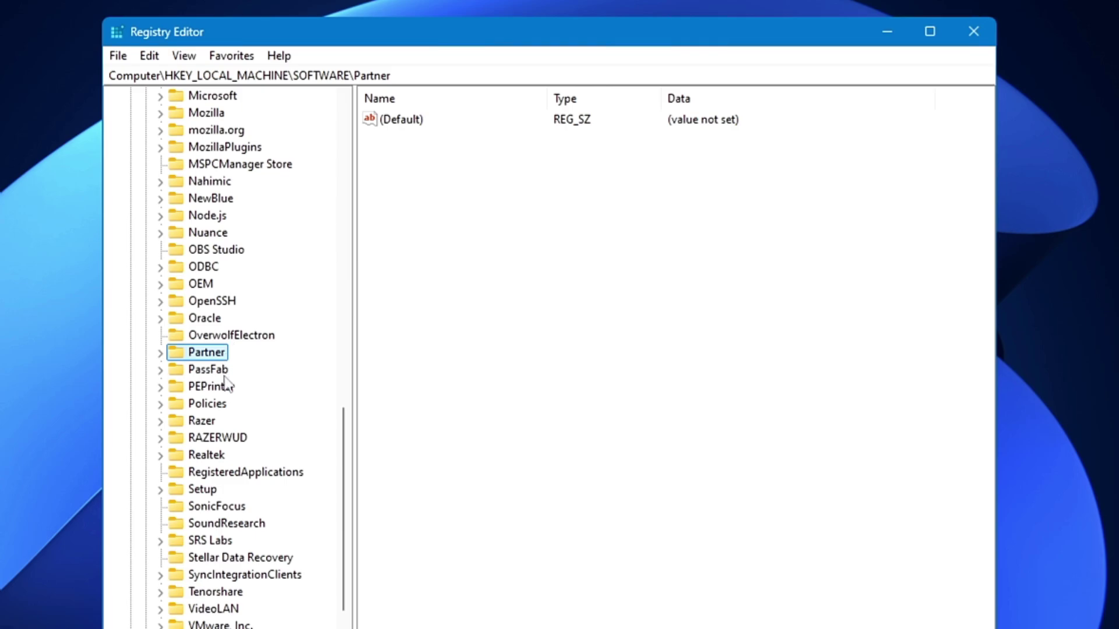
{"action": "left_click", "coordinate": [212, 408]}
{"action": "double_click", "coordinate": [212, 411]}
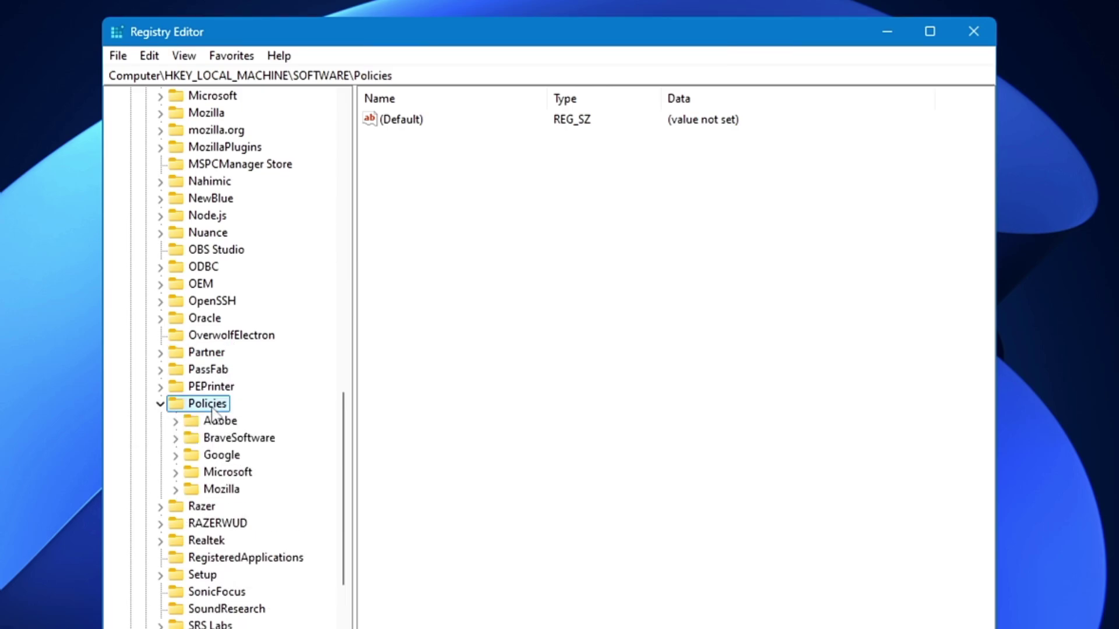
{"action": "left_click", "coordinate": [230, 460]}
{"action": "double_click", "coordinate": [230, 461]}
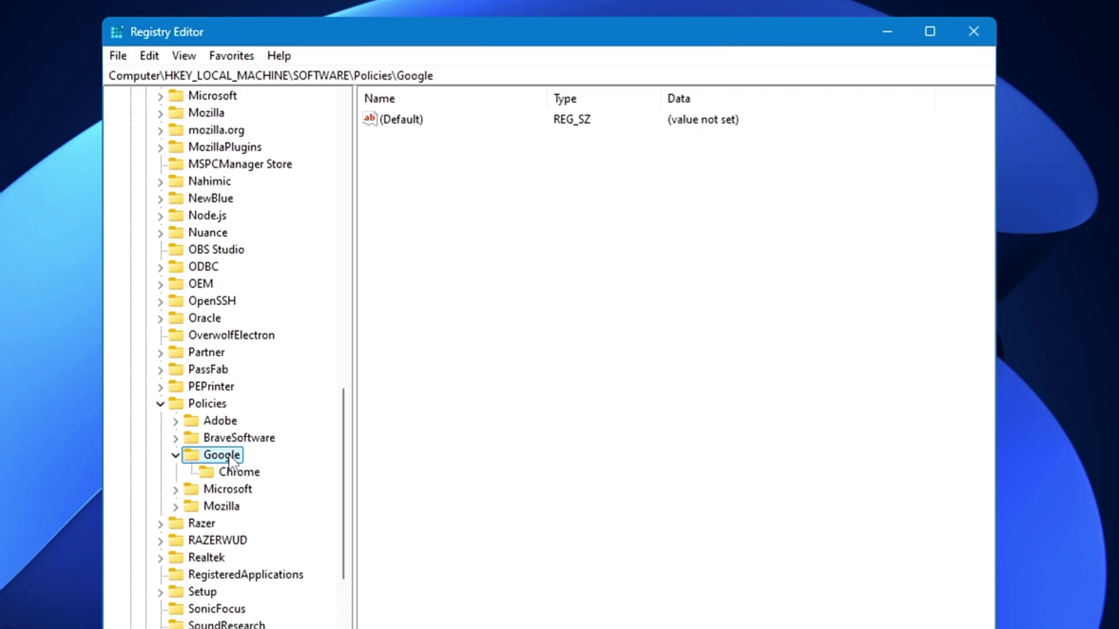
{"action": "left_click", "coordinate": [244, 477]}
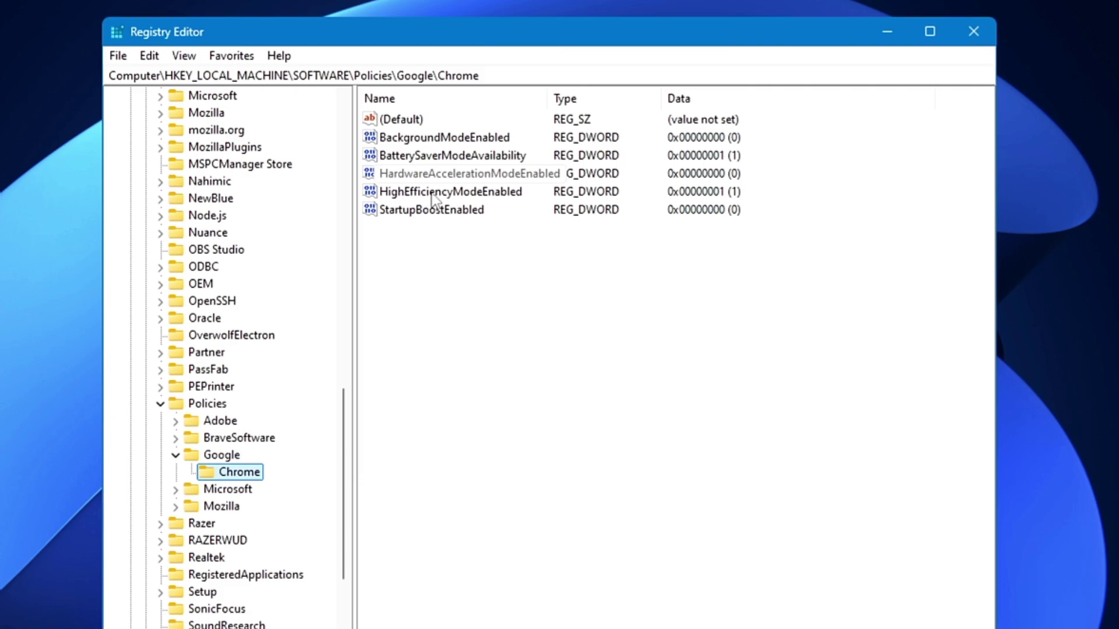
{"action": "left_click", "coordinate": [415, 138]}
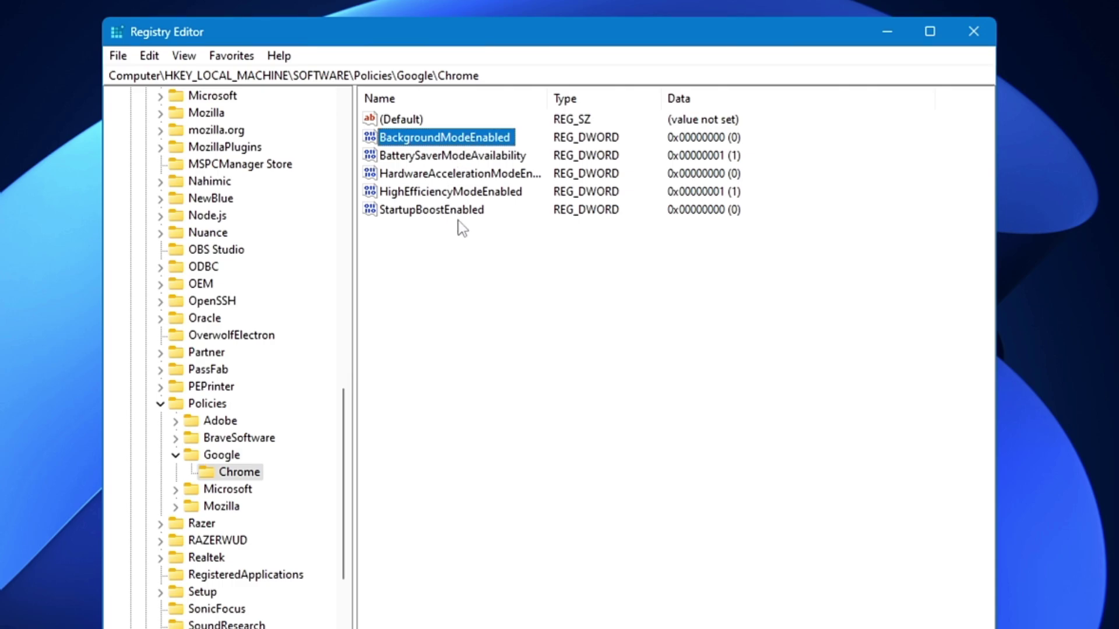
Delete the BackgroundModeEnabled, BatterySaverModeAvailability and HardwareAccelerationModeEnabled values.
{"action": "right_click", "coordinate": [477, 141]}
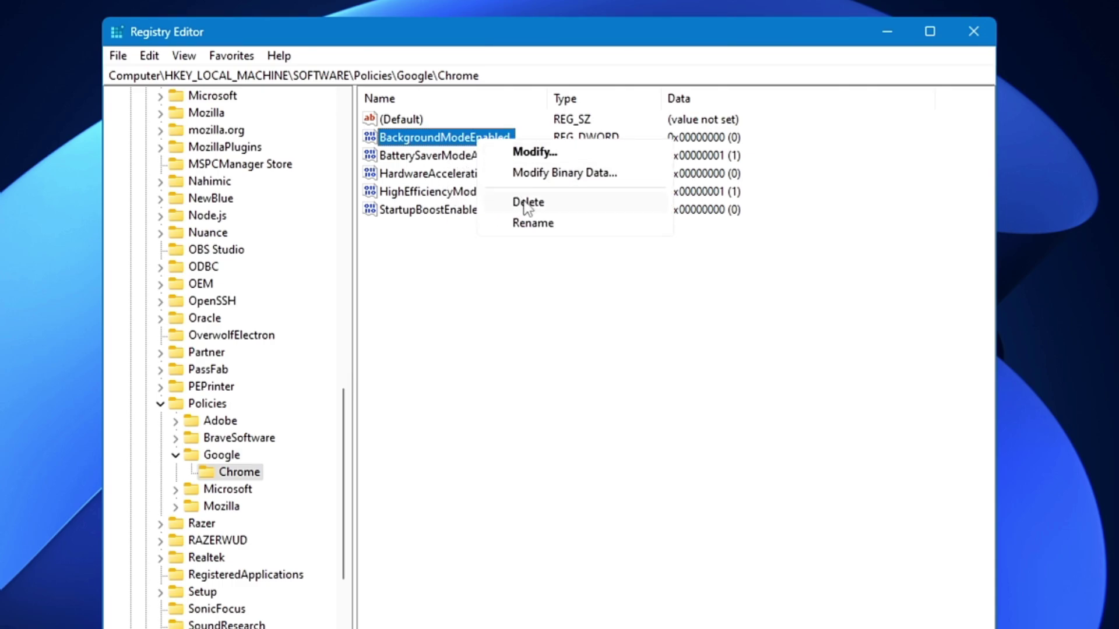
{"action": "left_click", "coordinate": [527, 203]}
{"action": "left_click", "coordinate": [632, 318]}
{"action": "right_click", "coordinate": [472, 136]}
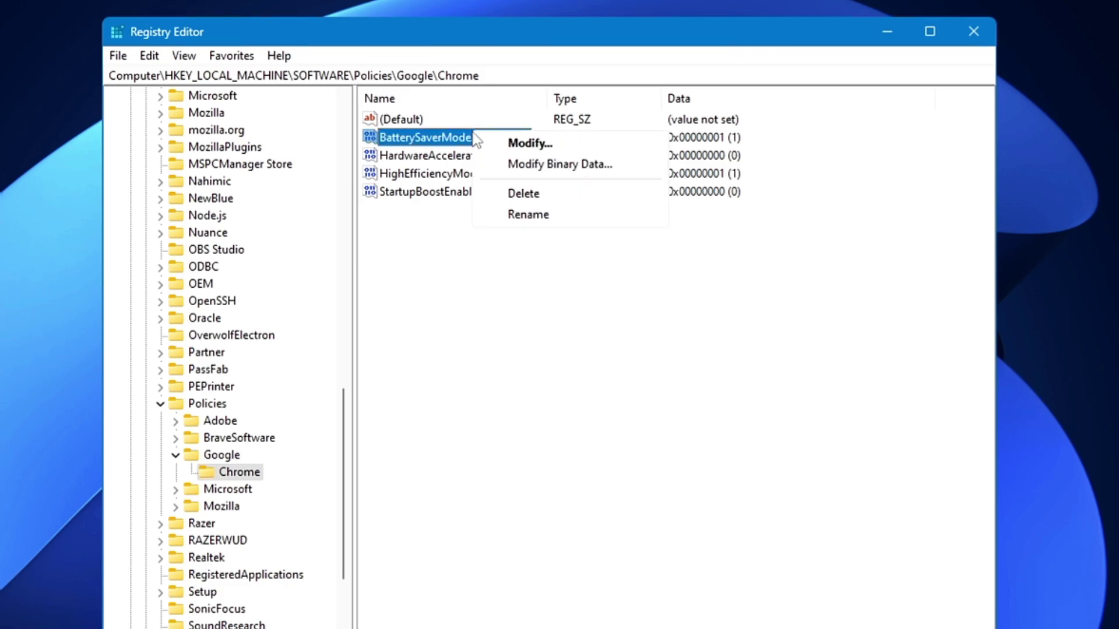
{"action": "left_click", "coordinate": [517, 194]}
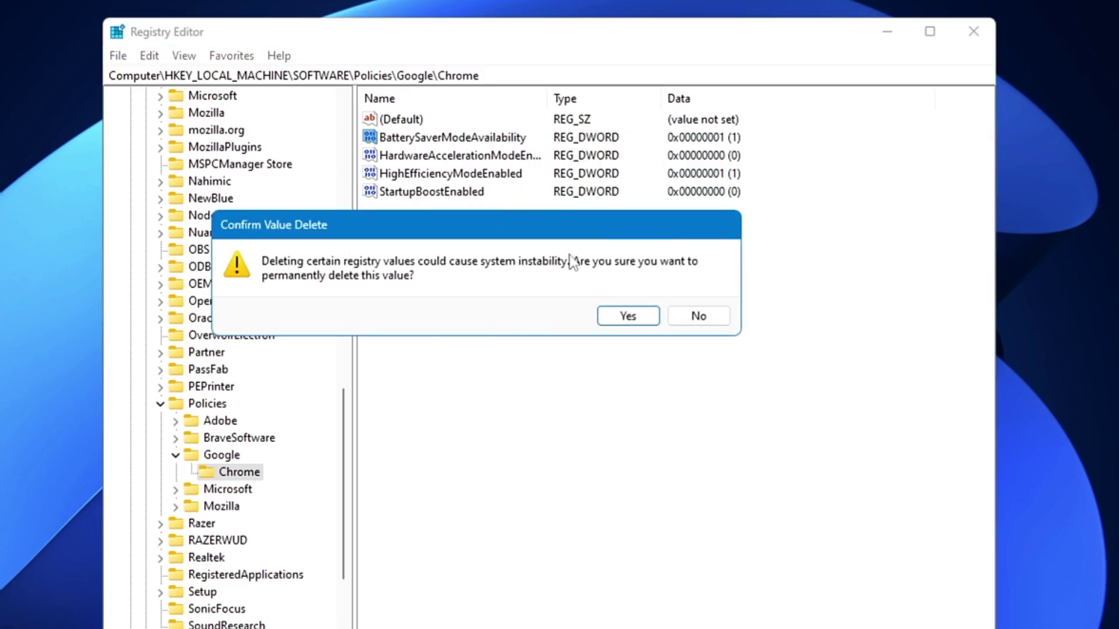
{"action": "left_click", "coordinate": [611, 316]}
{"action": "right_click", "coordinate": [475, 144]}
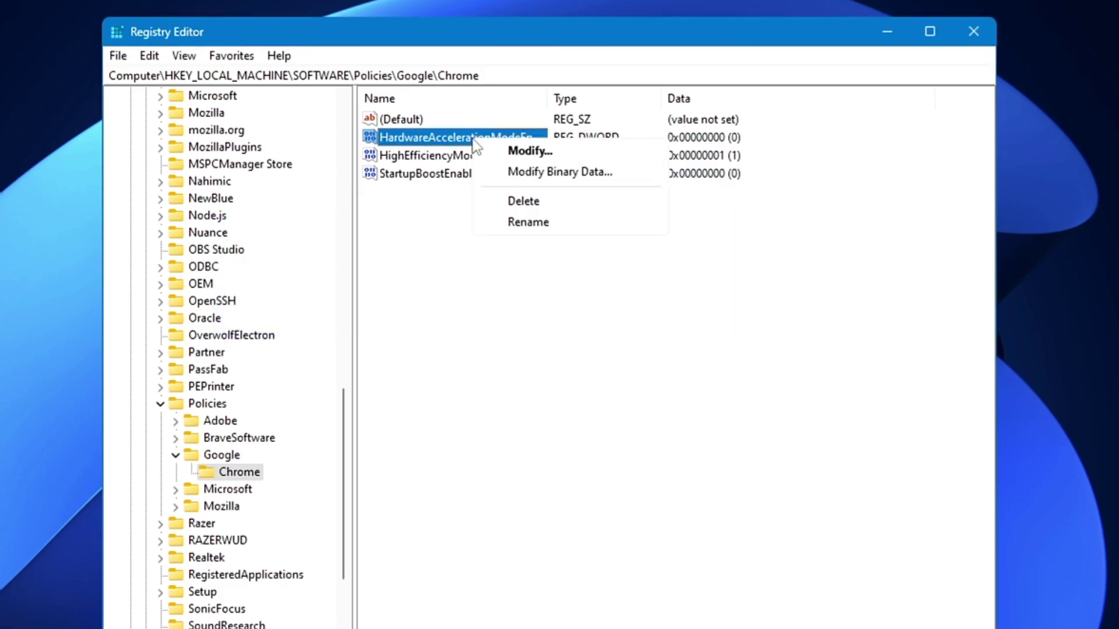
{"action": "left_click", "coordinate": [519, 201]}
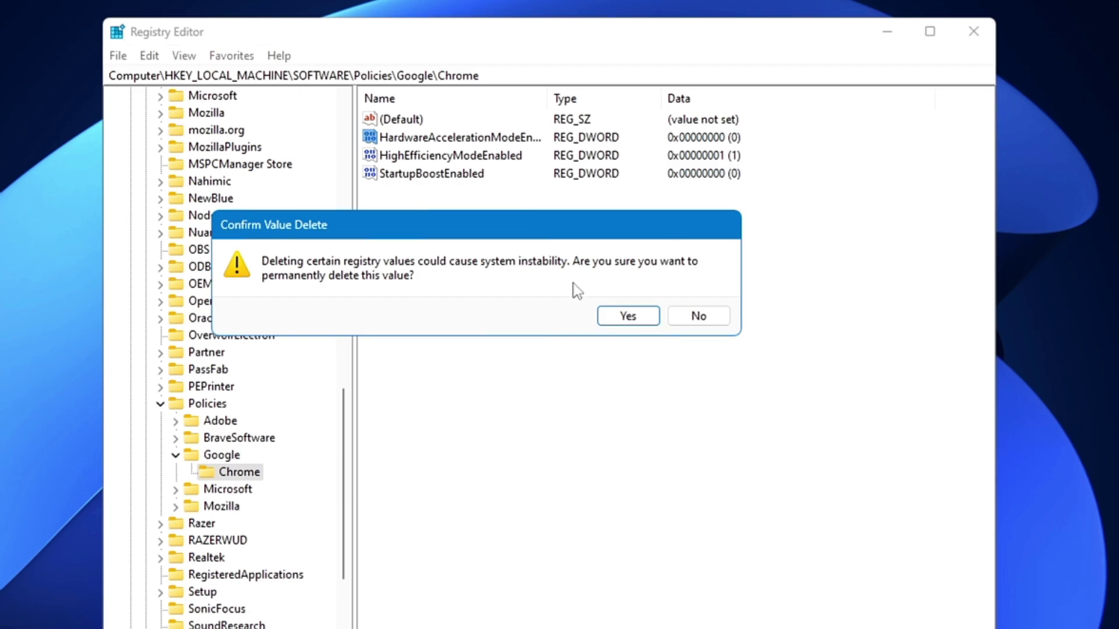
{"action": "left_click", "coordinate": [616, 318]}
Delete the remaining HighEfficiencyModeEnabled and StartupBoostEnabled values.
{"action": "right_click", "coordinate": [469, 140]}
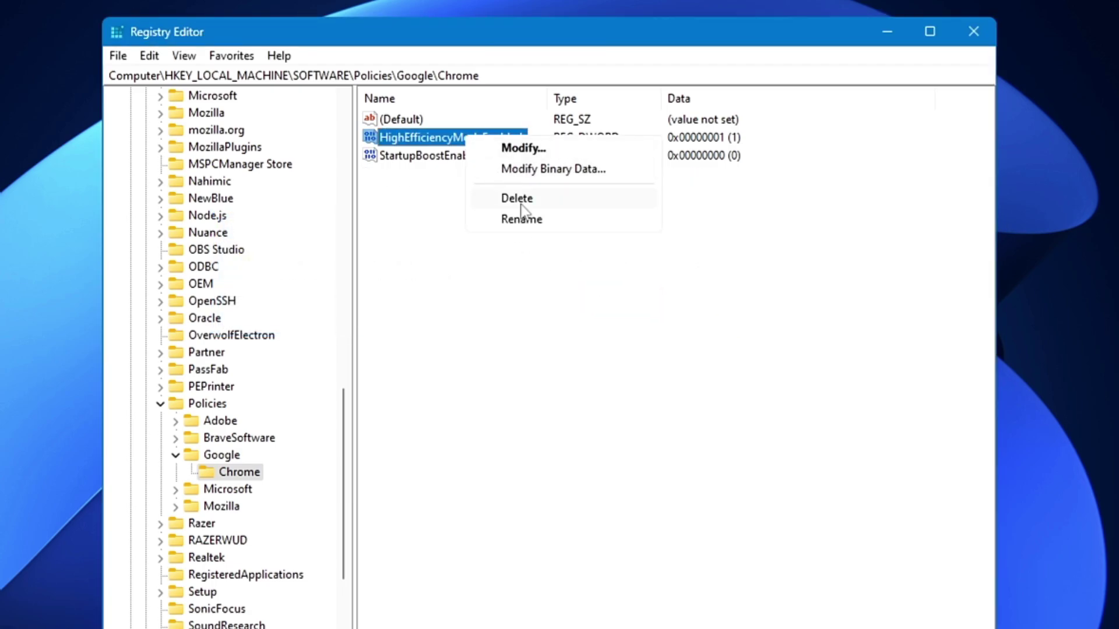
{"action": "left_click", "coordinate": [518, 200]}
{"action": "left_click", "coordinate": [624, 318]}
{"action": "right_click", "coordinate": [466, 140]}
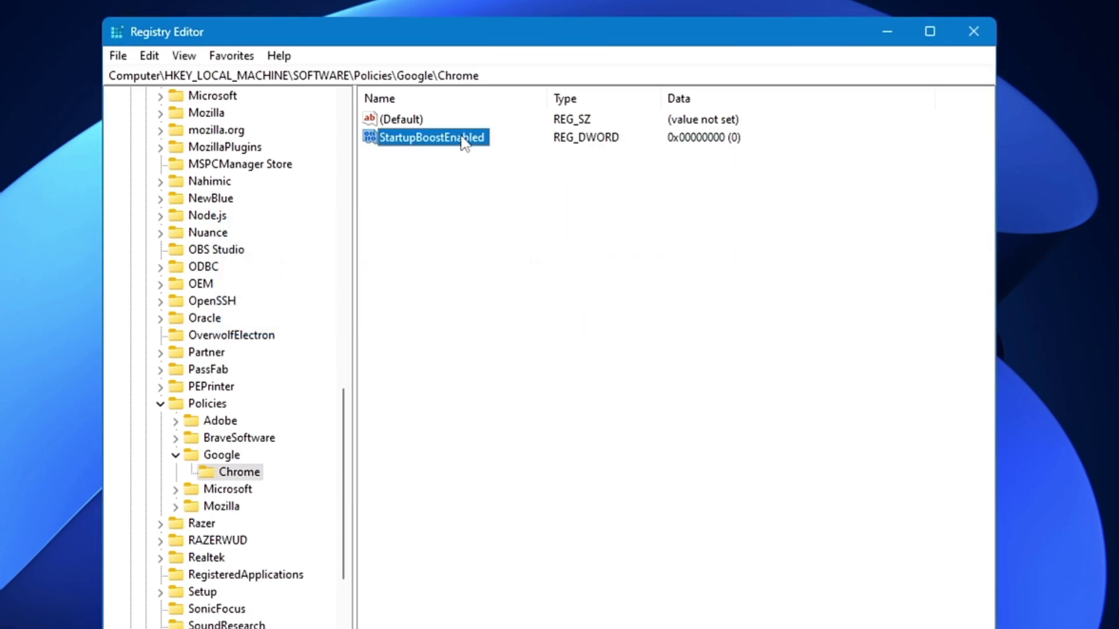
{"action": "left_click", "coordinate": [516, 198]}
{"action": "left_click", "coordinate": [609, 320]}
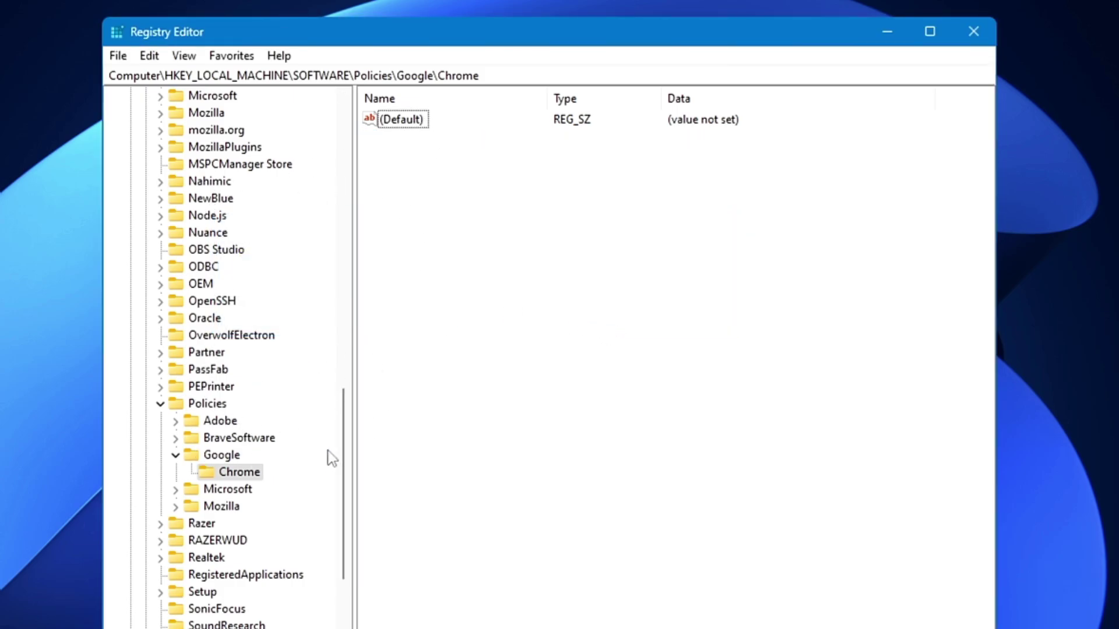
Collapse the SOFTWARE and HKEY_LOCAL_MACHINE branches.
{"action": "left_click_drag", "start_coordinate": [348, 449], "coordinate": [352, 142]}
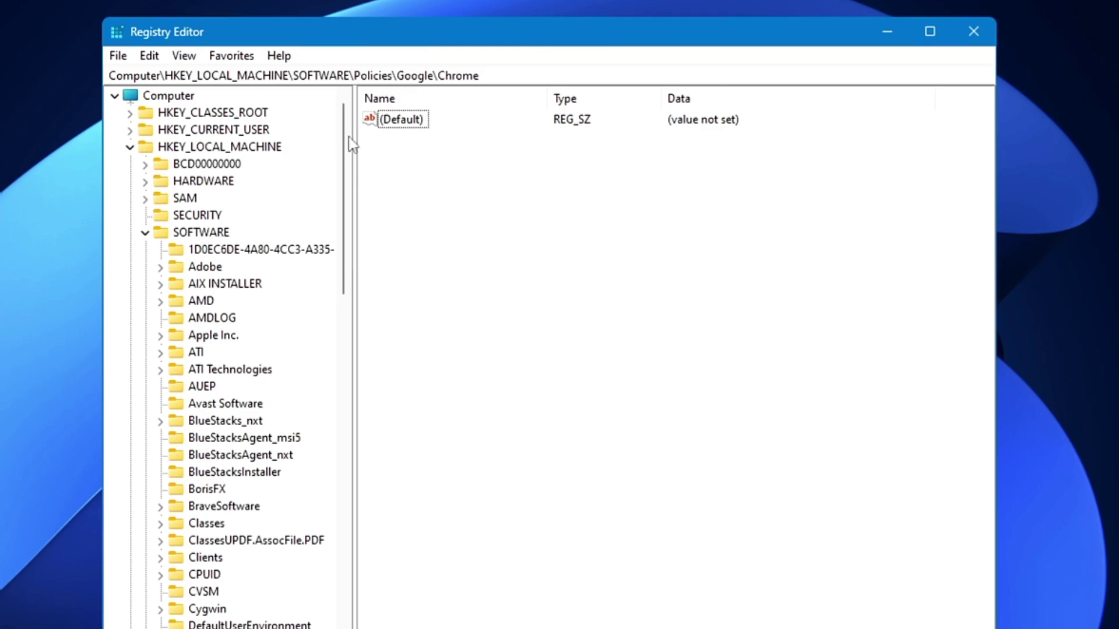
{"action": "left_click", "coordinate": [145, 232]}
{"action": "left_click", "coordinate": [131, 148]}
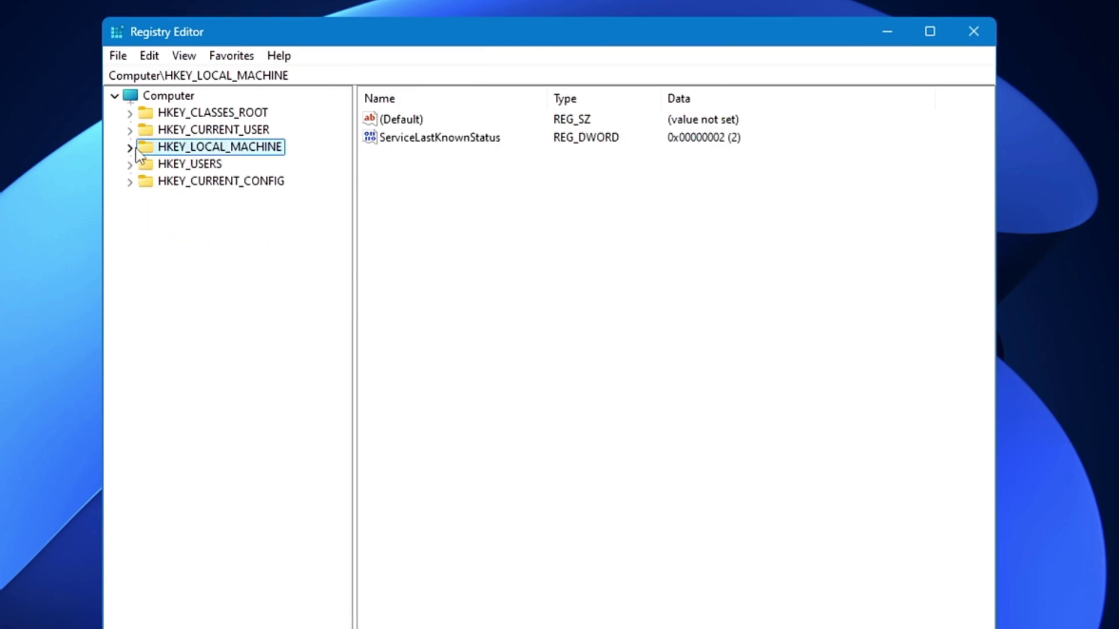
Open HKEY_CURRENT_USER\Software\Policies and check it has only Microsoft and Power subkeys.
{"action": "double_click", "coordinate": [207, 131]}
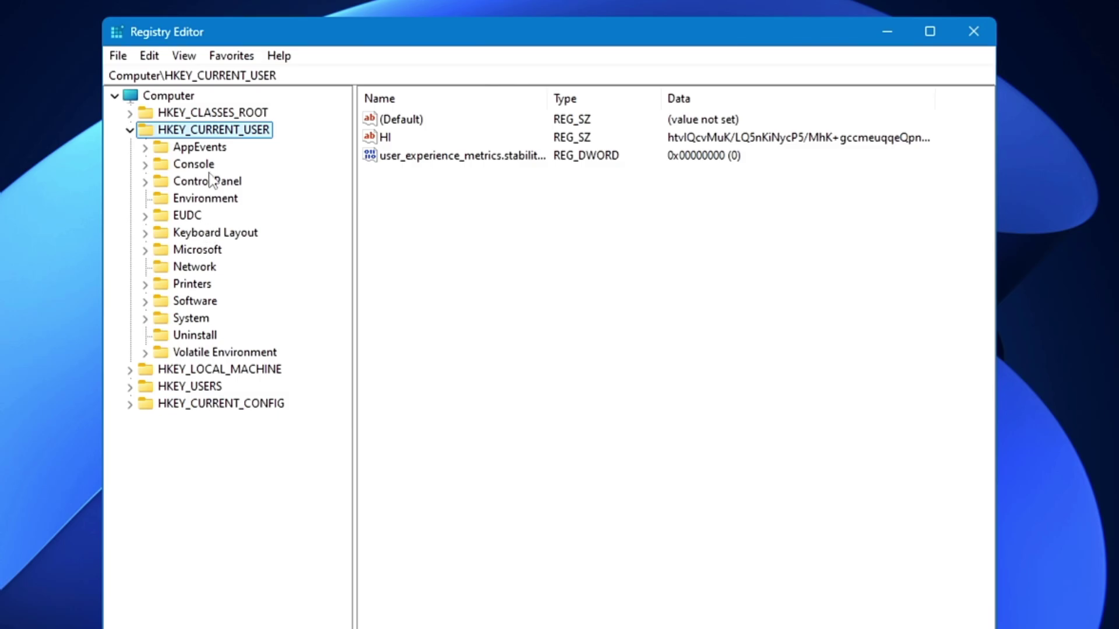
{"action": "key", "text": "s"}
{"action": "key", "text": "Right"}
{"action": "key", "text": "b"}
{"action": "key", "text": "p"}
{"action": "scroll", "coordinate": [239, 349], "scroll_direction": "down", "scroll_amount": 3}
{"action": "scroll", "coordinate": [245, 368], "scroll_direction": "down", "scroll_amount": 3}
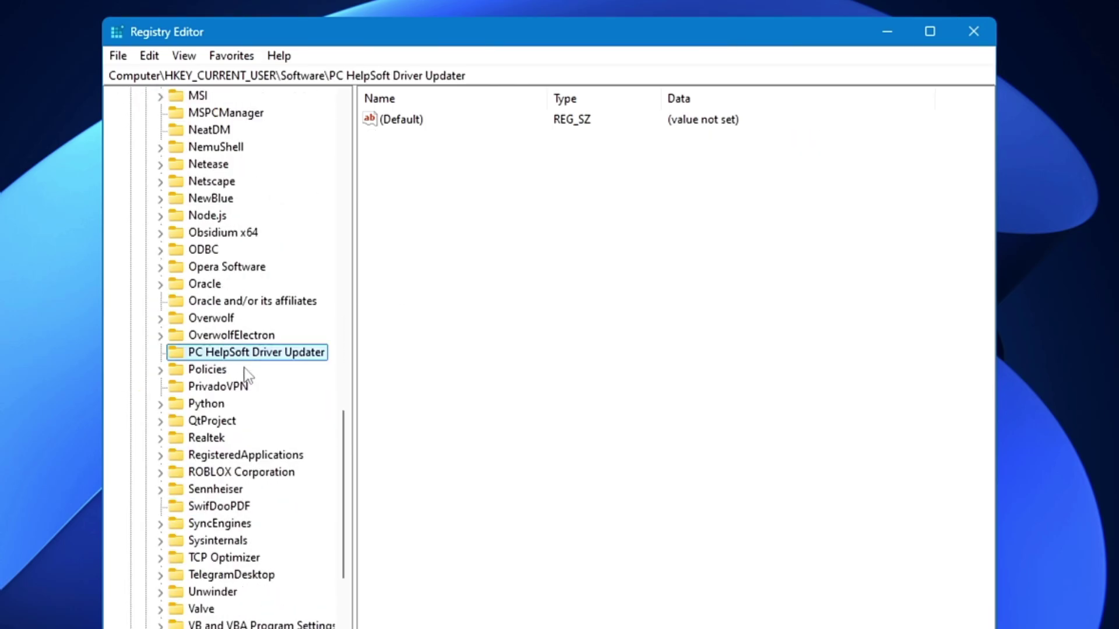
{"action": "double_click", "coordinate": [213, 371]}
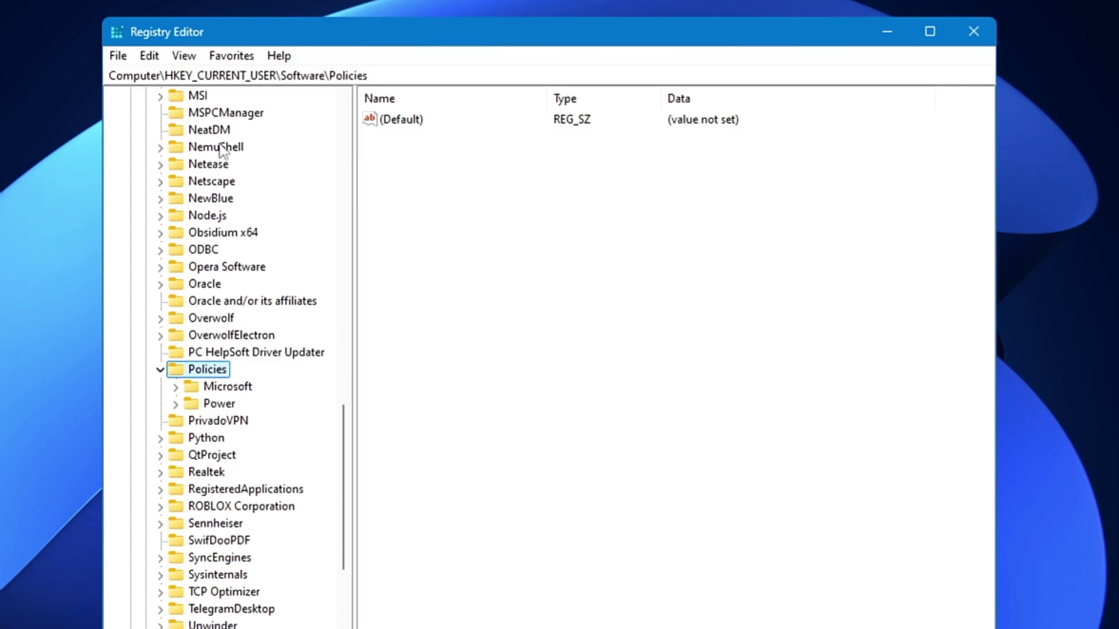
{"action": "scroll", "coordinate": [221, 169], "scroll_direction": "up", "scroll_amount": 1}
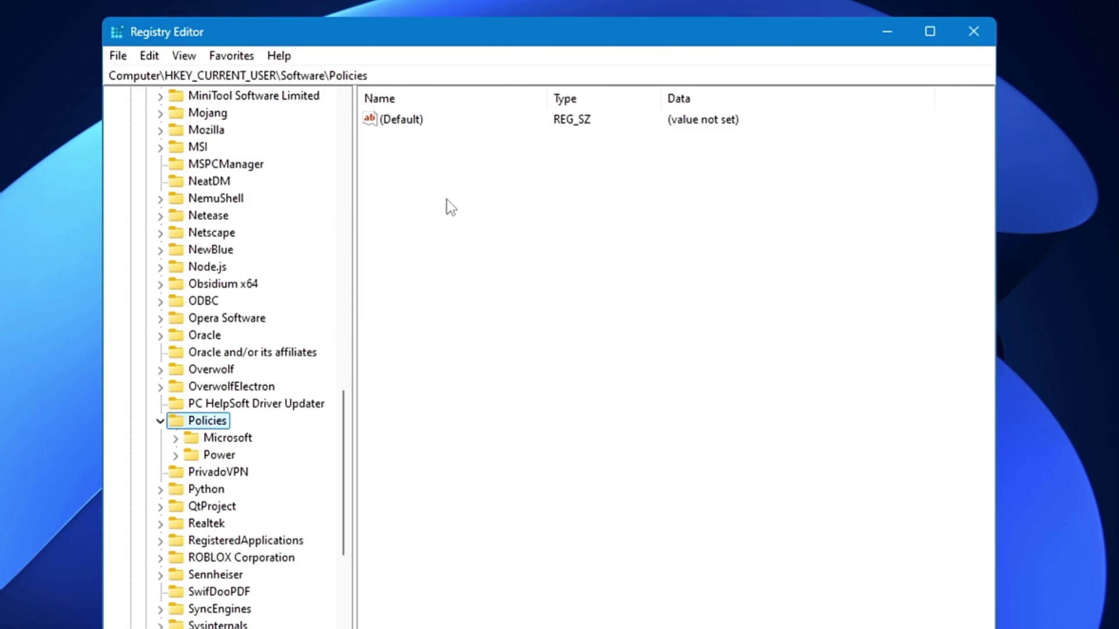
Close Registry Editor and the running Chrome window, then relaunch Chrome.
{"action": "left_click", "coordinate": [975, 36]}
{"action": "mouse_move", "coordinate": [600, 615]}
{"action": "left_click", "coordinate": [653, 517]}
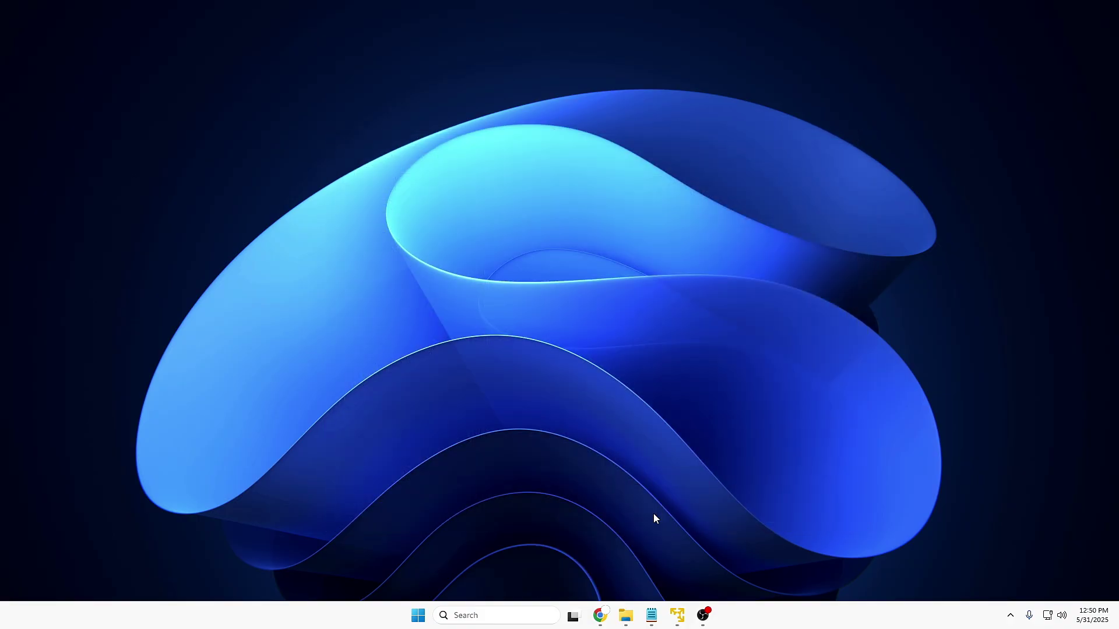
{"action": "left_click", "coordinate": [601, 615]}
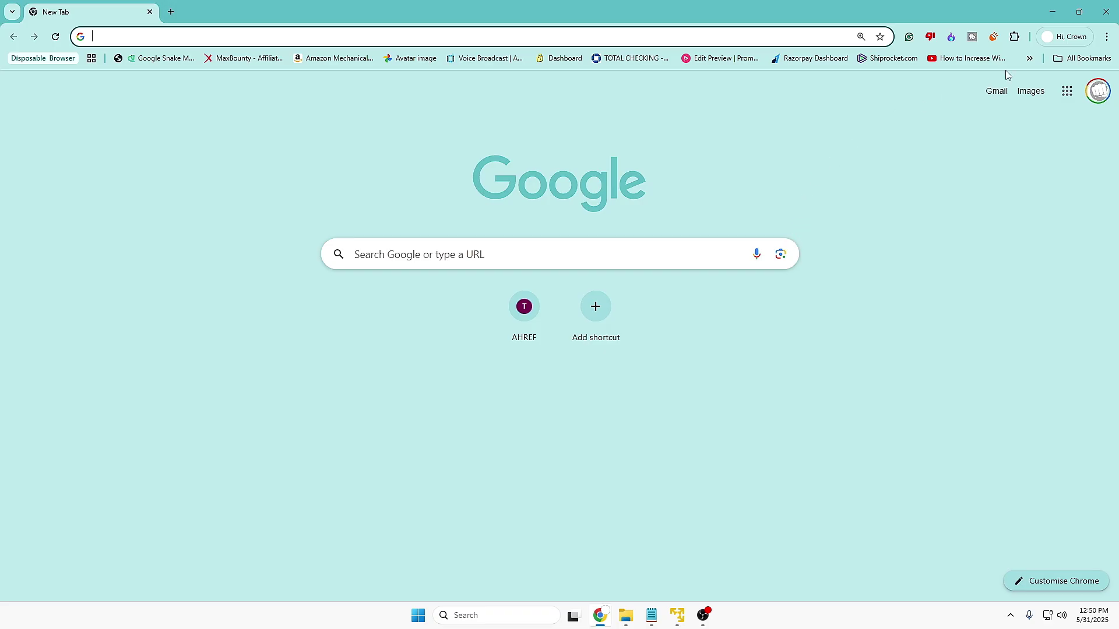
In Settings > Privacy and security > Security, switch Use secure DNS off and back on.
{"action": "left_click", "coordinate": [1107, 37]}
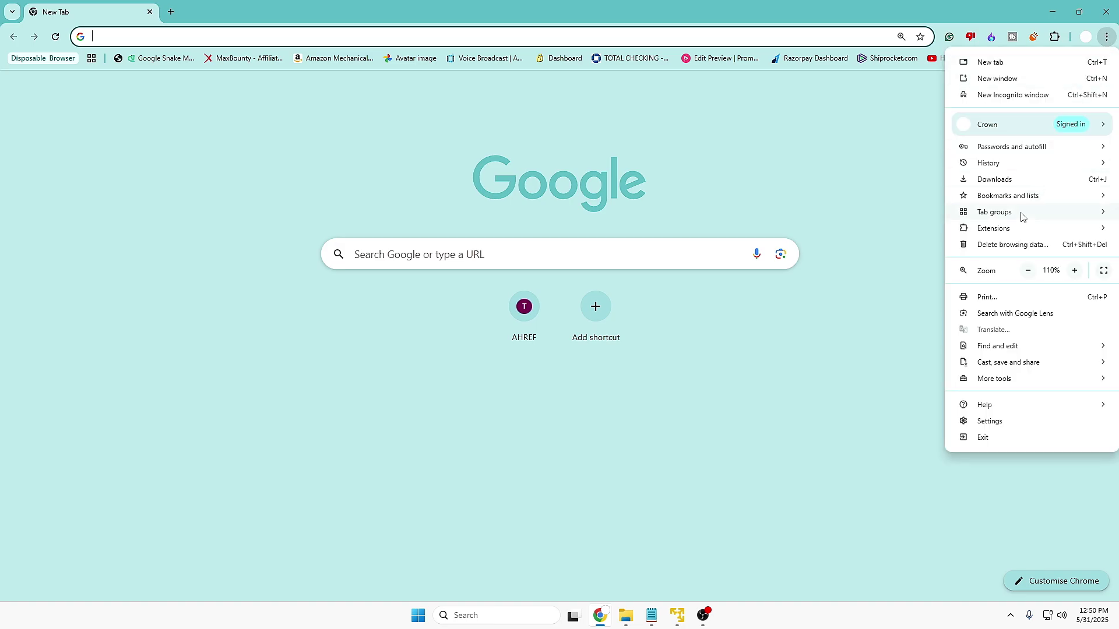
{"action": "left_click", "coordinate": [989, 421]}
{"action": "left_click", "coordinate": [114, 172]}
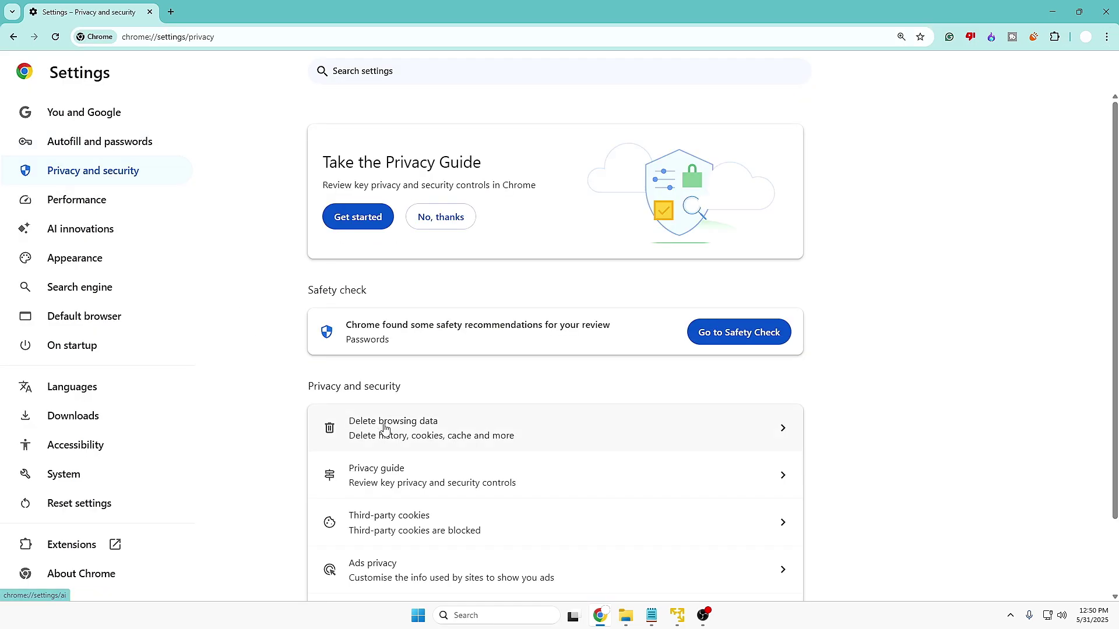
{"action": "scroll", "coordinate": [385, 429], "scroll_direction": "down", "scroll_amount": 3}
{"action": "left_click", "coordinate": [408, 535]}
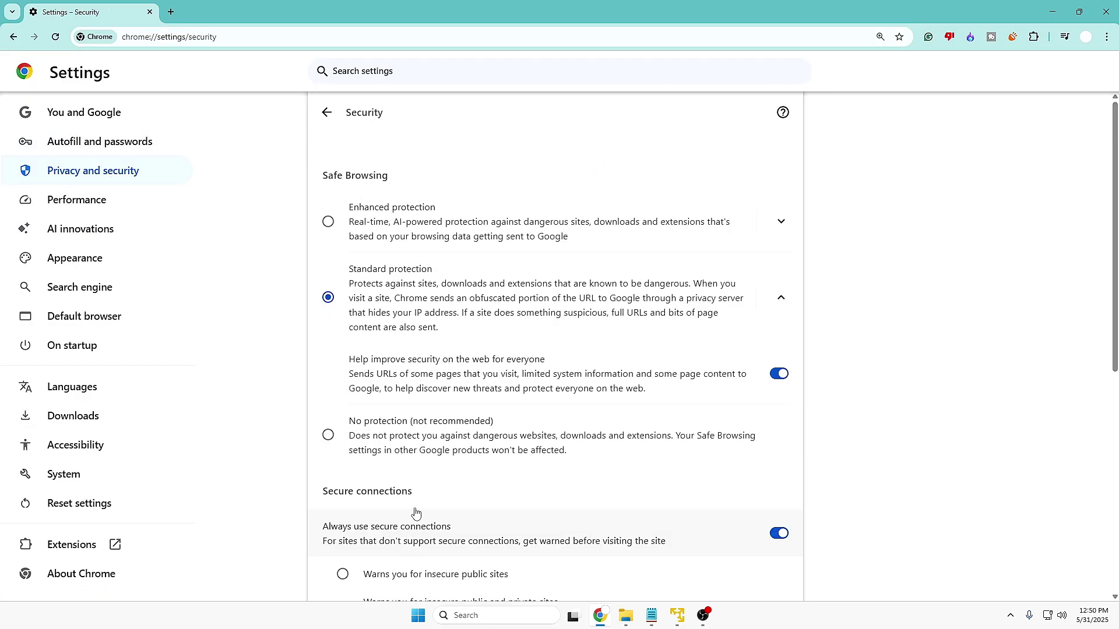
{"action": "scroll", "coordinate": [416, 513], "scroll_direction": "down", "scroll_amount": 6}
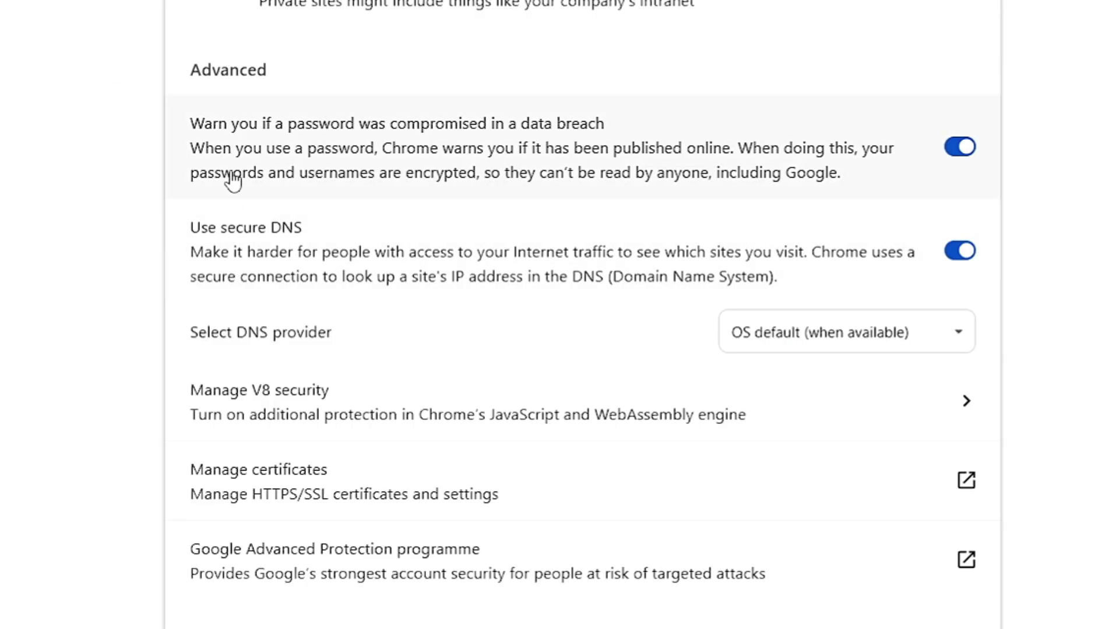
{"action": "left_click", "coordinate": [958, 254]}
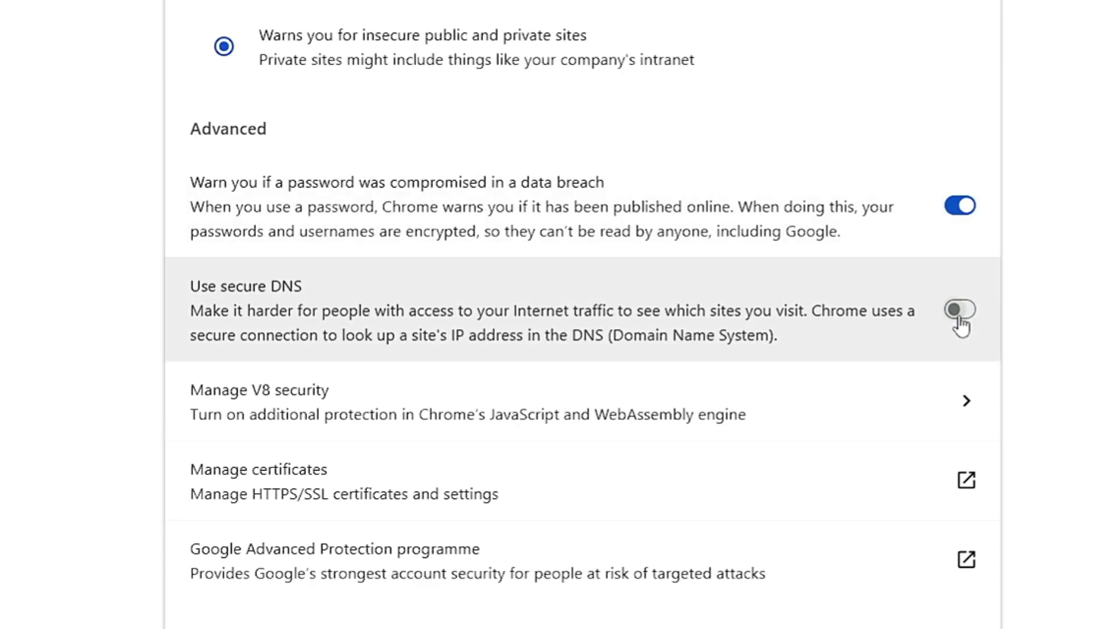
{"action": "left_click", "coordinate": [960, 313]}
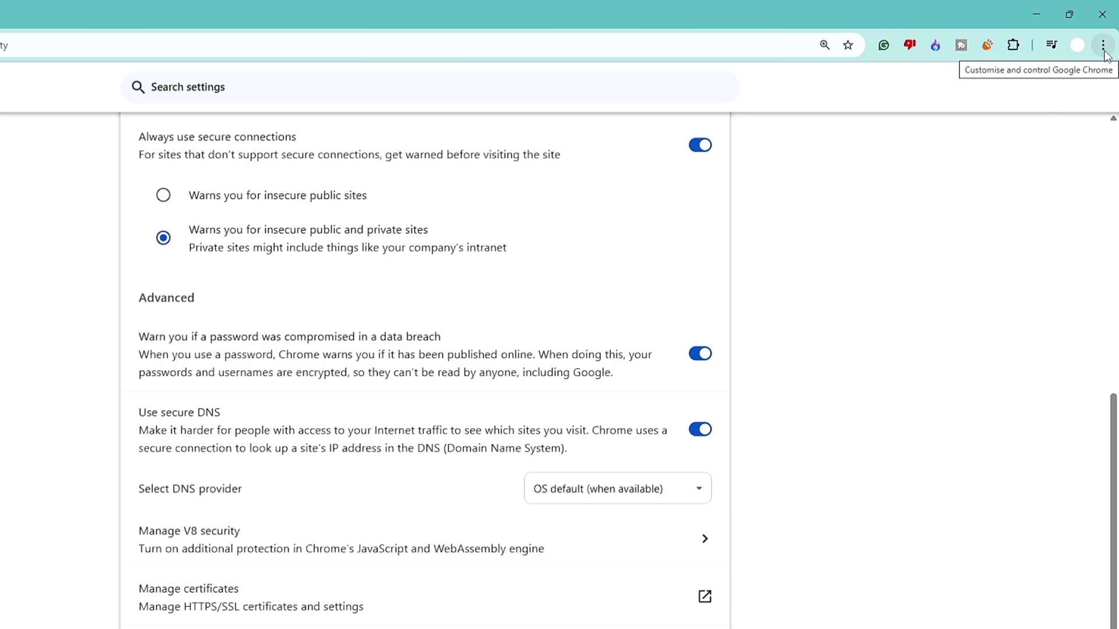
View the six installed extensions on the Extensions page, then minimize Chrome.
{"action": "left_click", "coordinate": [1103, 45]}
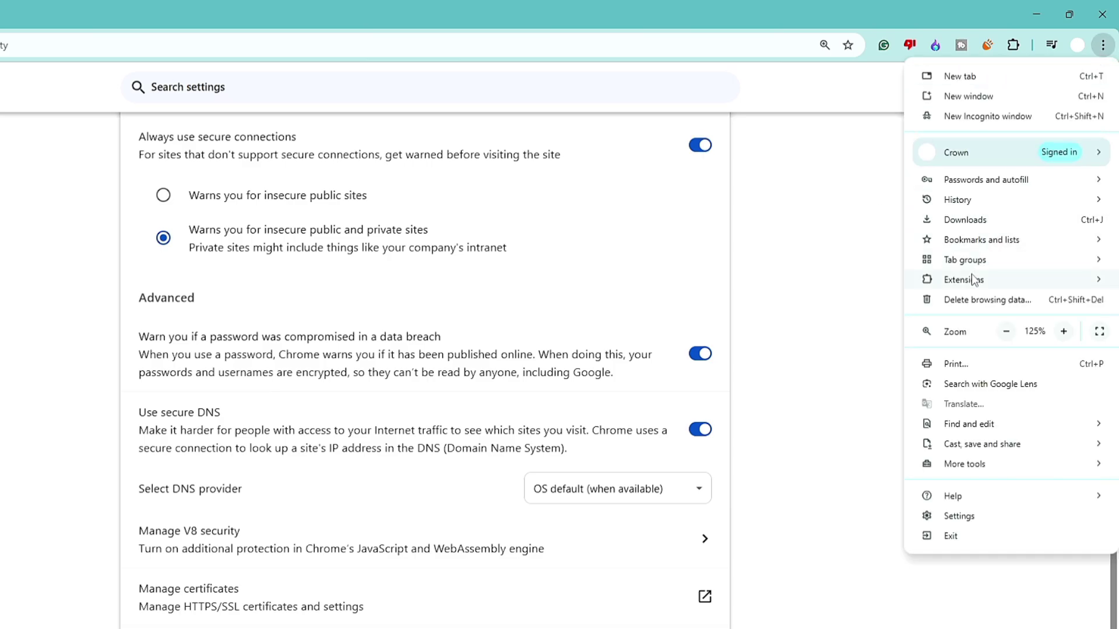
{"action": "mouse_move", "coordinate": [970, 279]}
{"action": "left_click", "coordinate": [830, 282]}
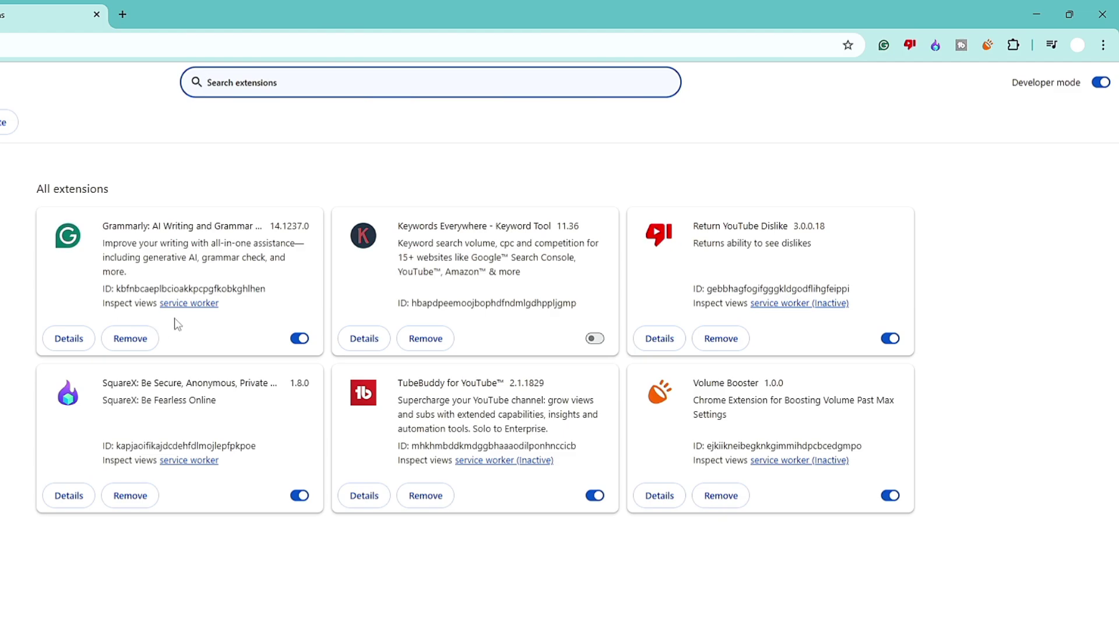
{"action": "left_click", "coordinate": [1036, 14]}
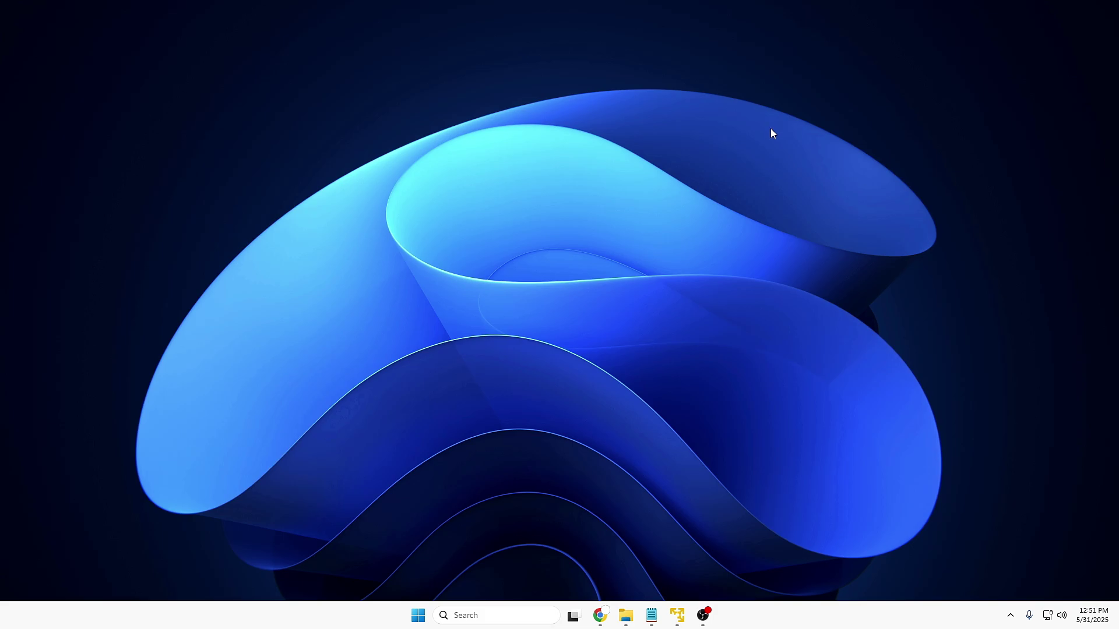